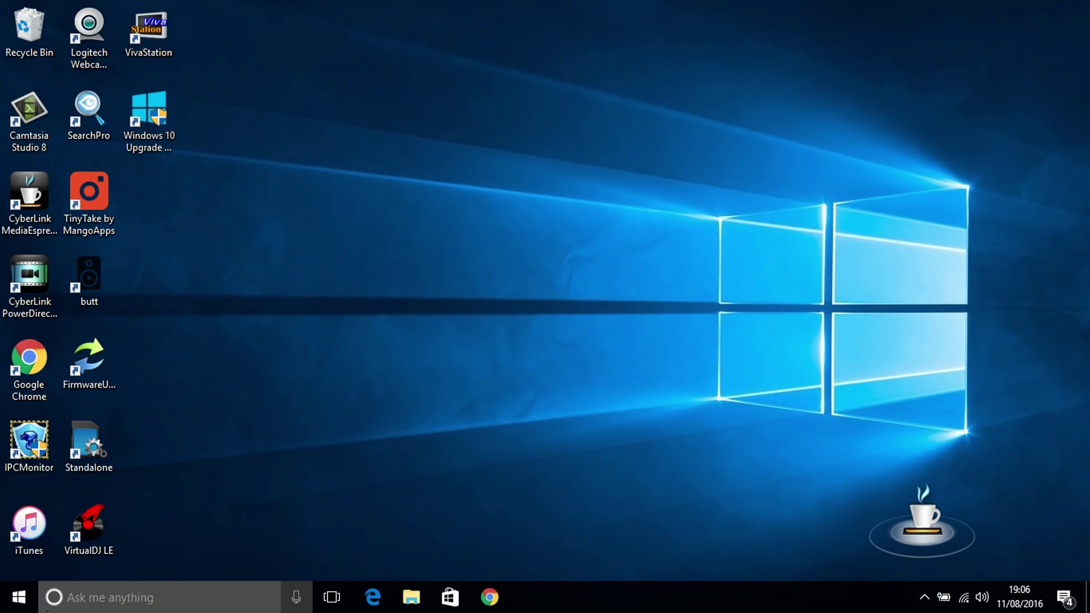
Open the Windows 10 Start menu from the taskbar.
click(21, 602)
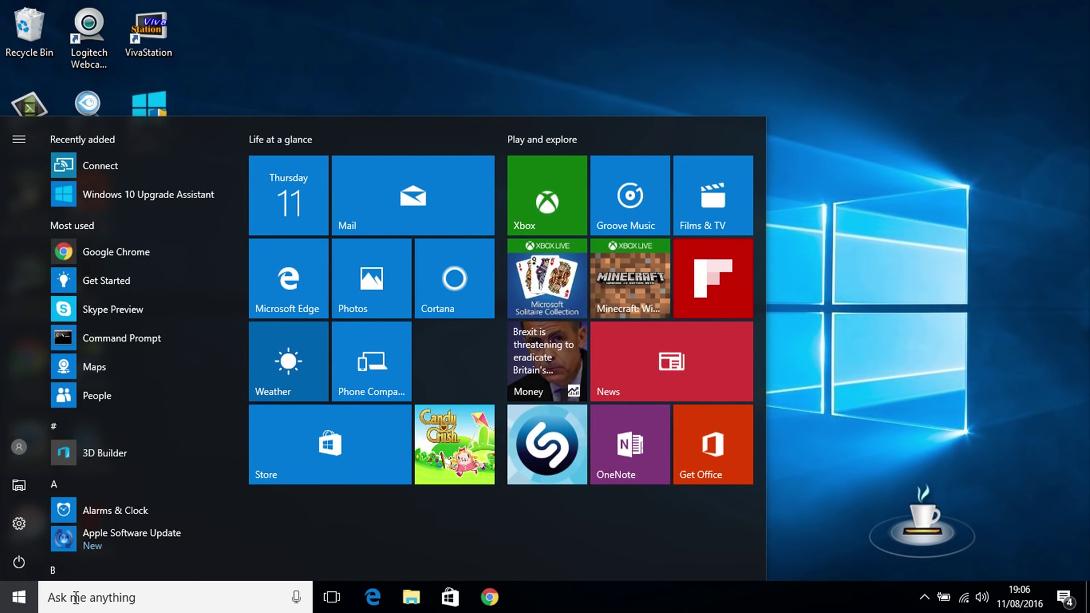
Search for 'clean', launch Disk Clean-up and confirm the Windows (C:) drive.
text(c)
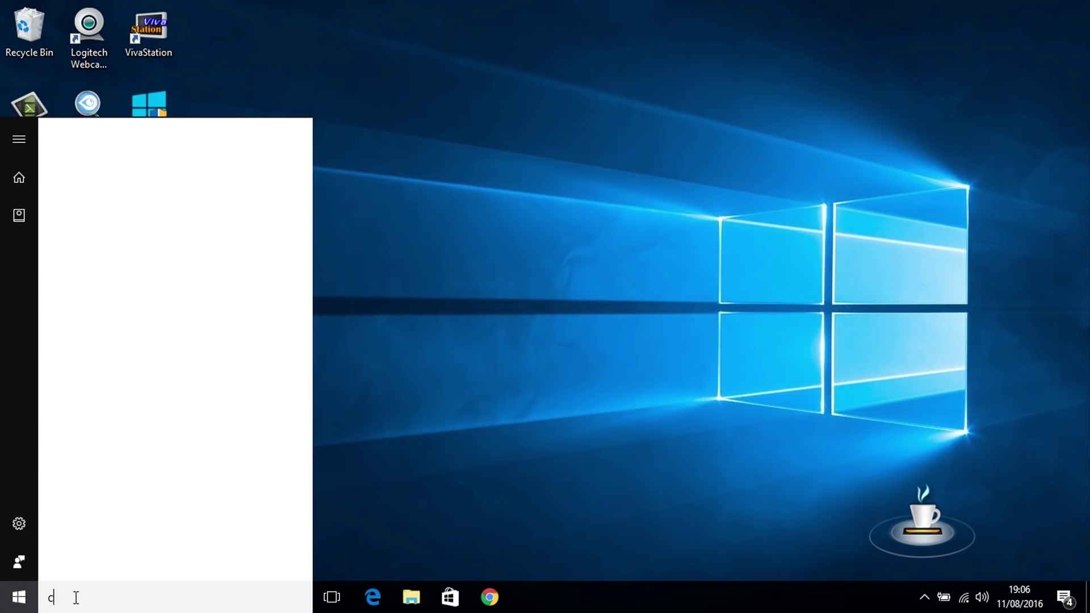
text(lean)
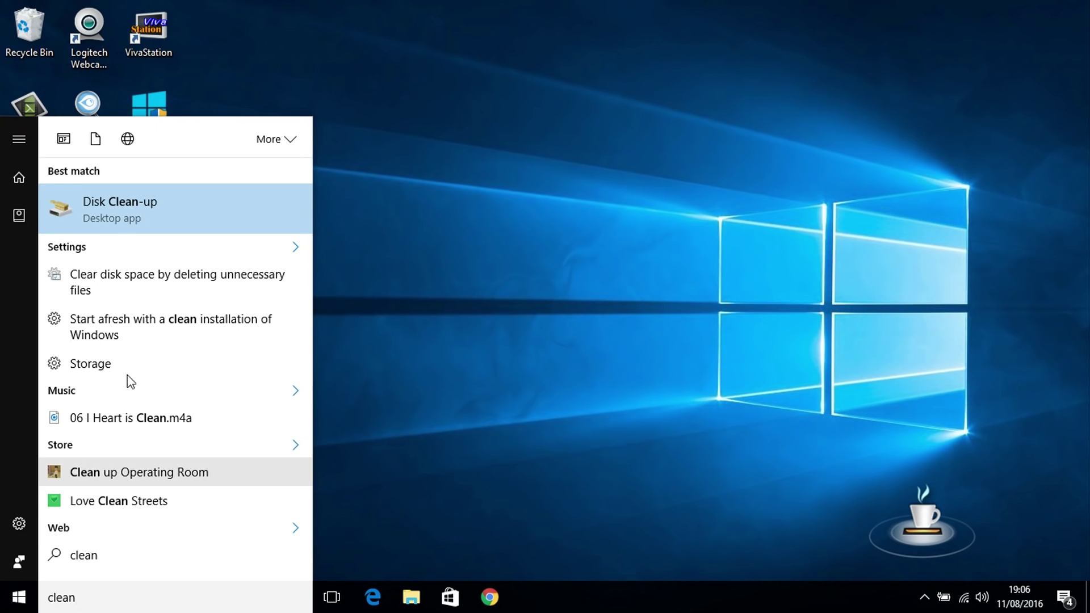
click(118, 203)
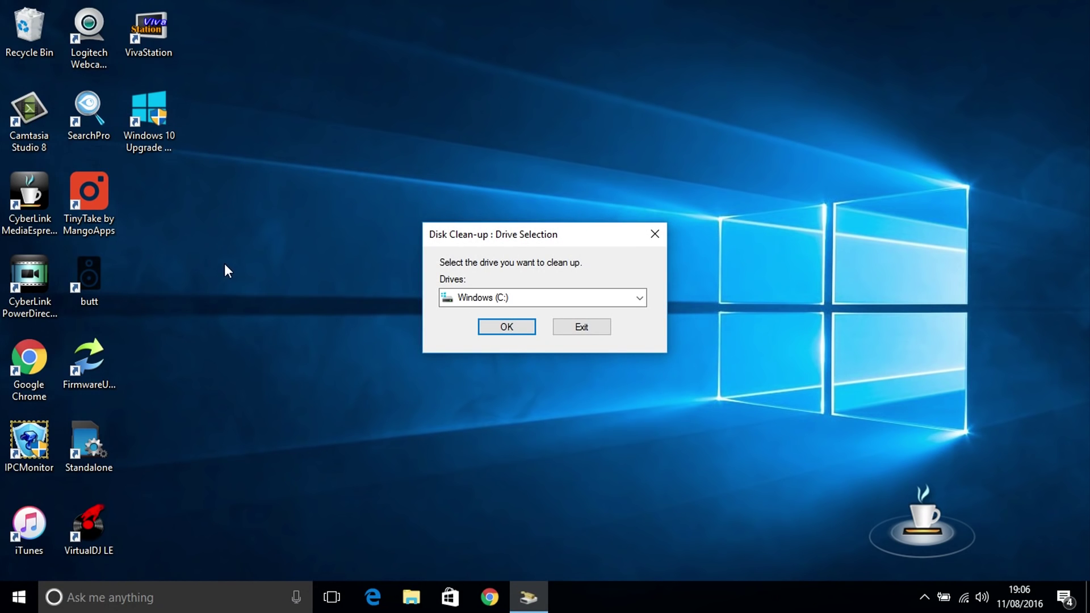
click(507, 327)
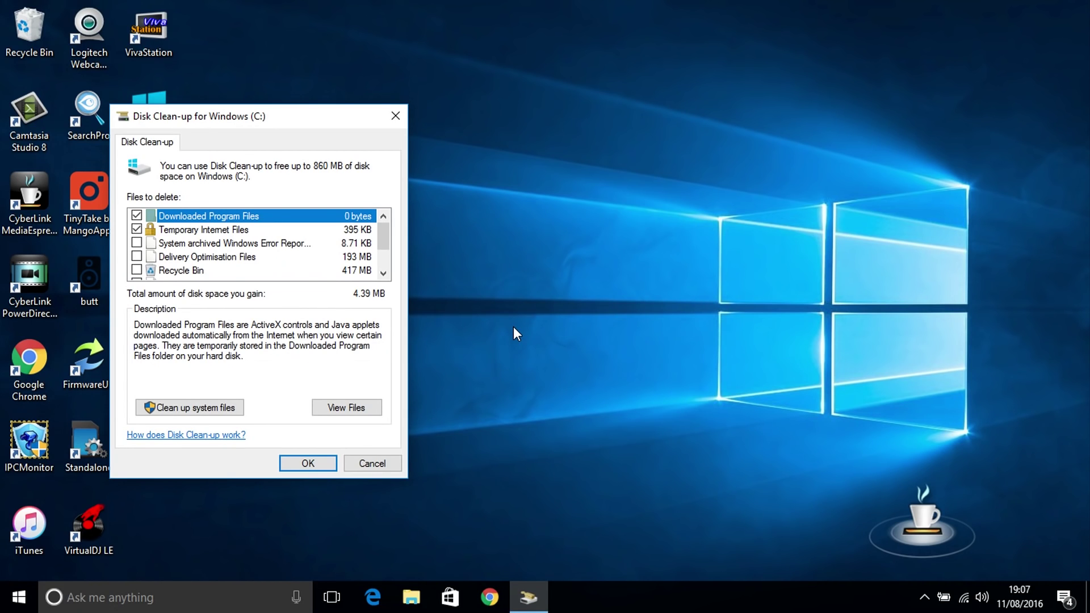
Review the Disk Clean-up list, then rescan drive C: including system files.
click(383, 274)
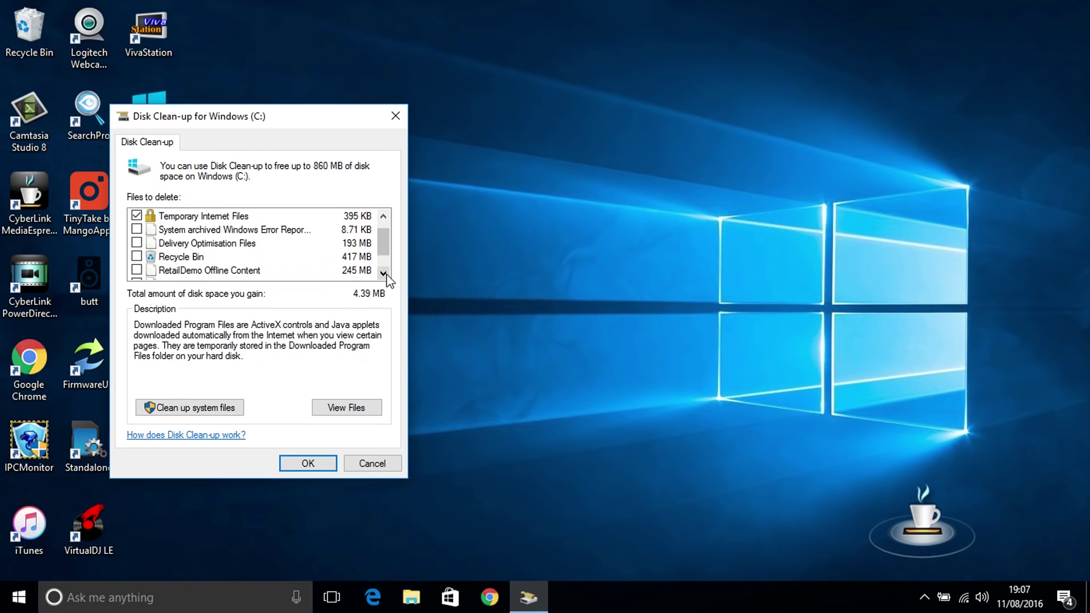
click(384, 274)
click(383, 273)
click(384, 273)
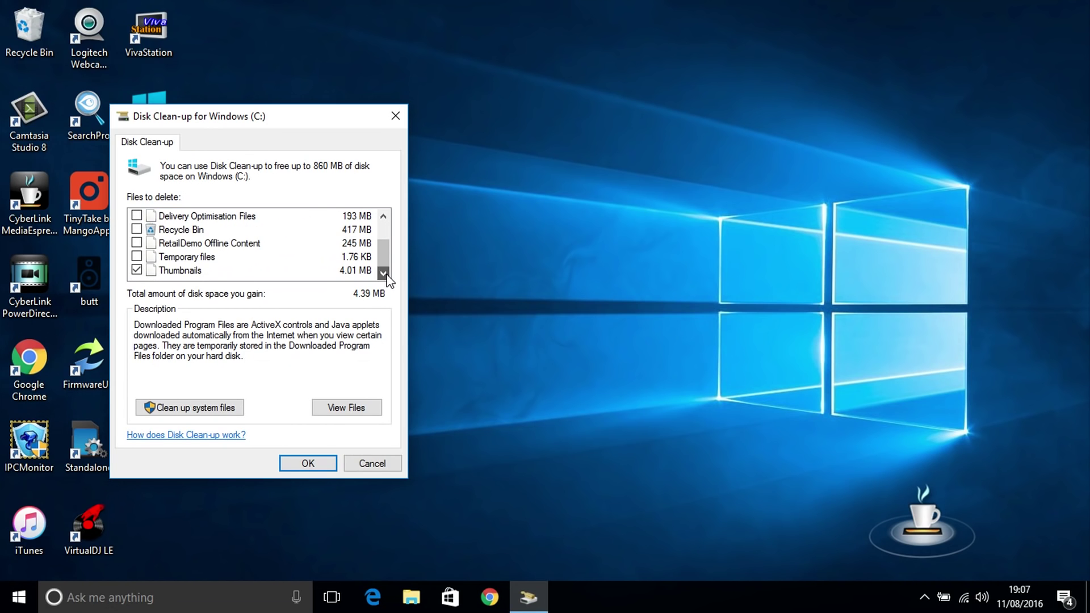
click(214, 407)
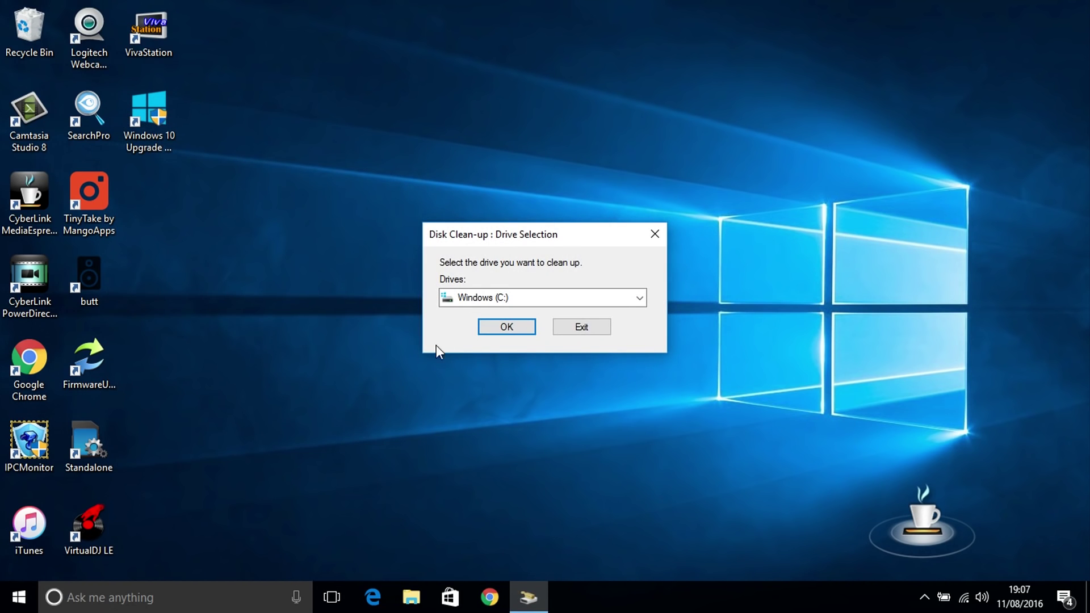
click(499, 324)
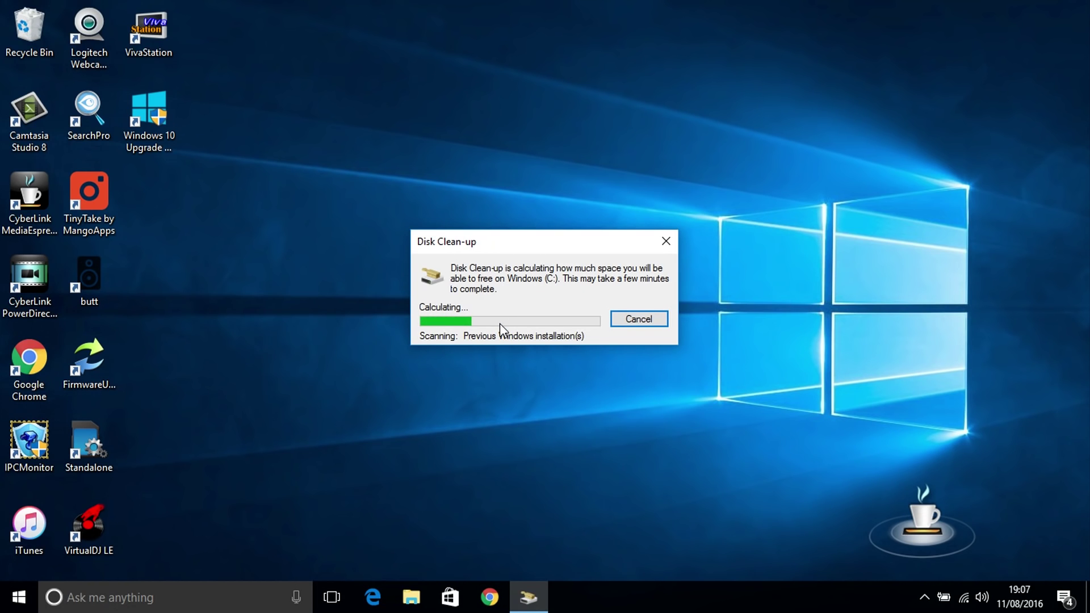
right_click(19, 597)
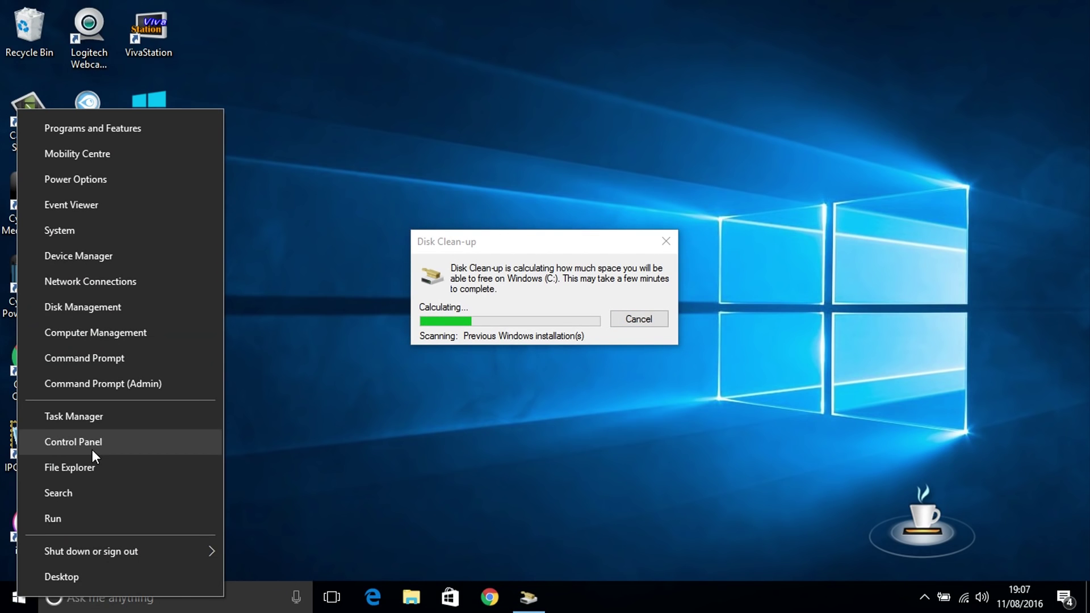
Browse This PC > Windows (C:) in File Explorer to confirm the Windows.old folder, then close it.
click(86, 465)
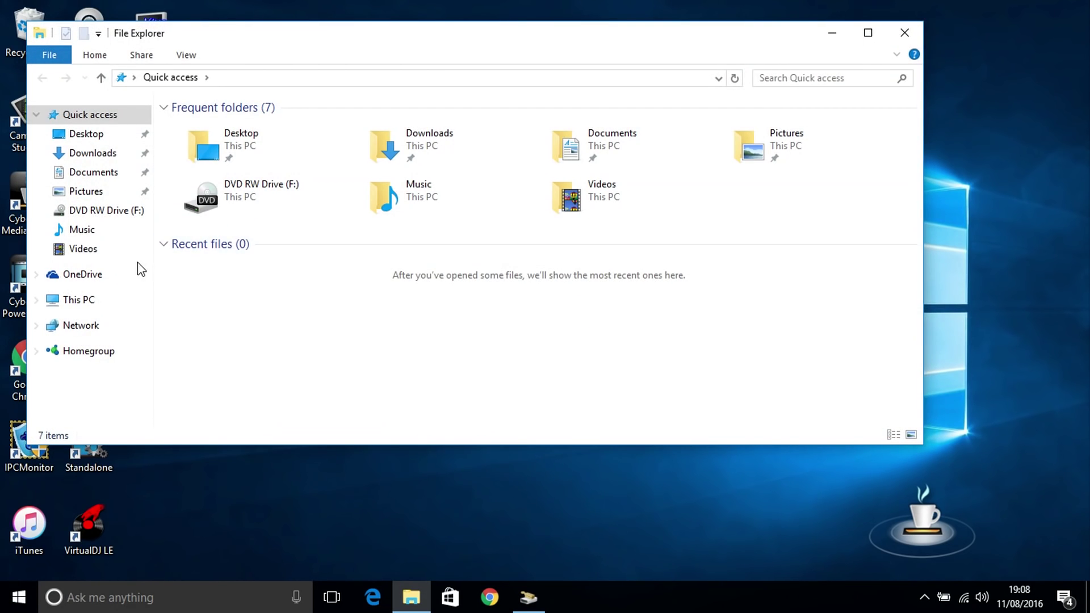
click(86, 304)
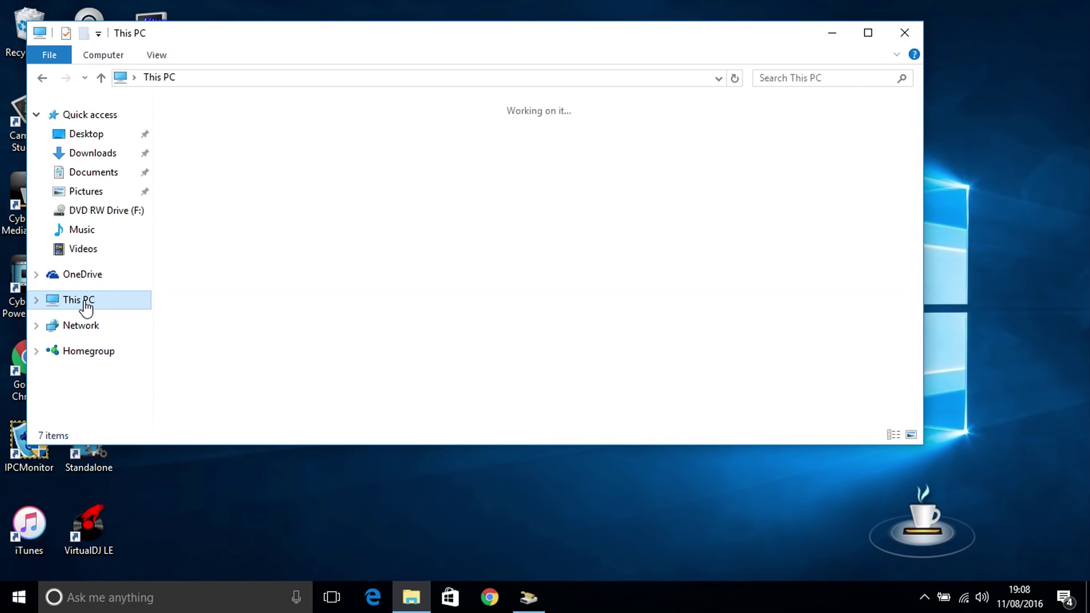
double_click(254, 256)
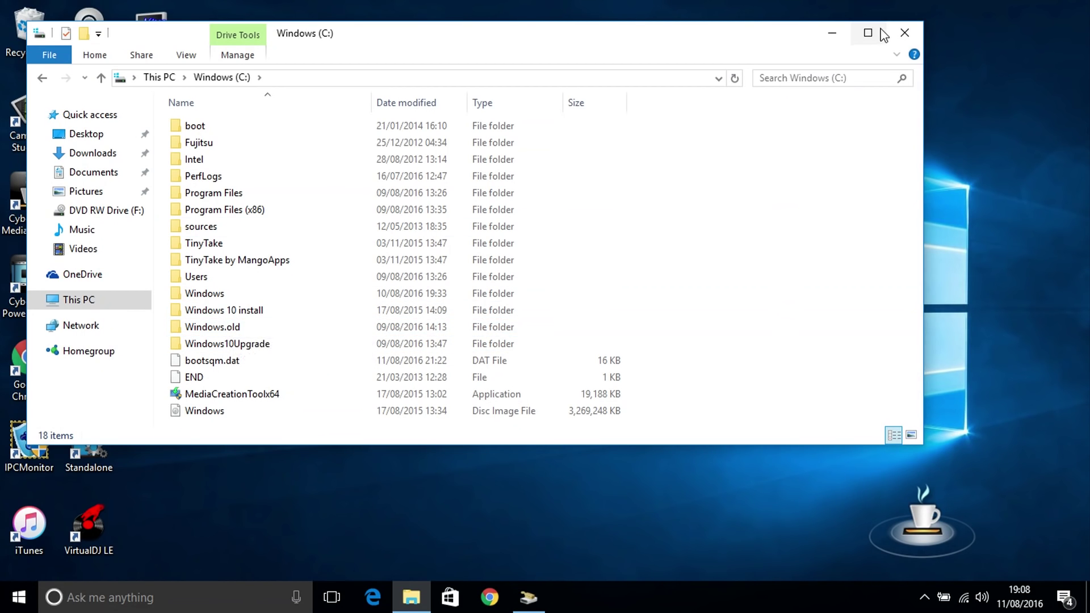
click(905, 37)
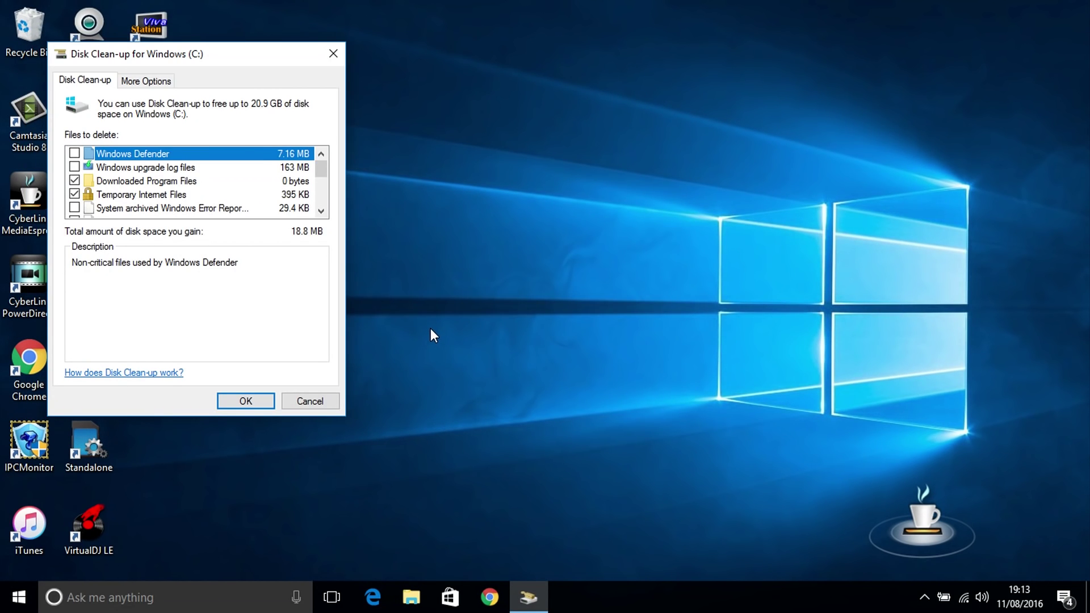
Tick Previous Windows installation(s), raising the space gained to 18.9 GB.
click(322, 212)
click(321, 212)
click(321, 212)
click(322, 212)
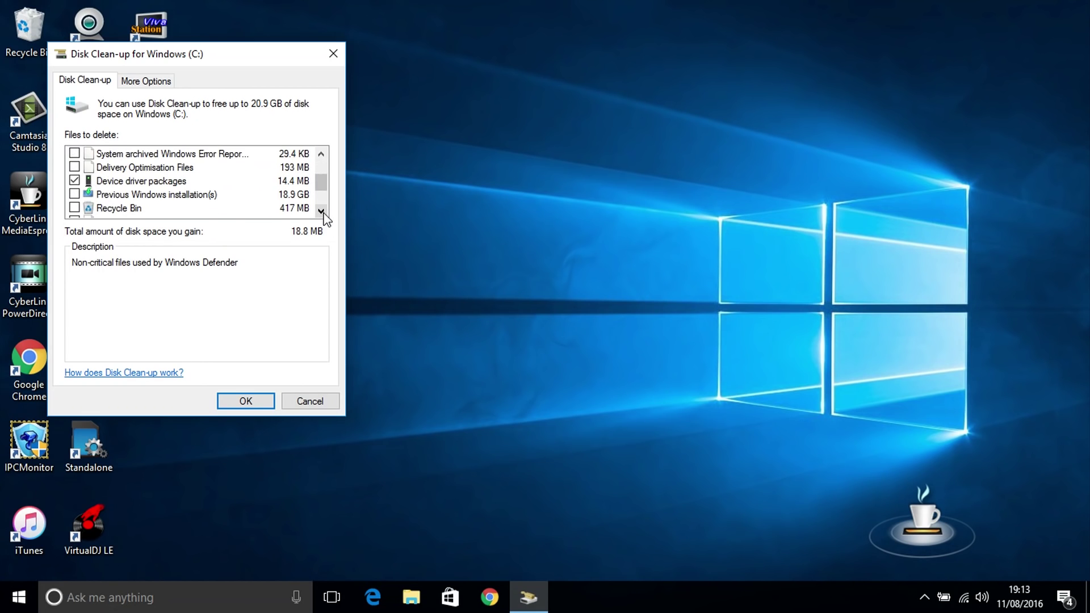
click(322, 212)
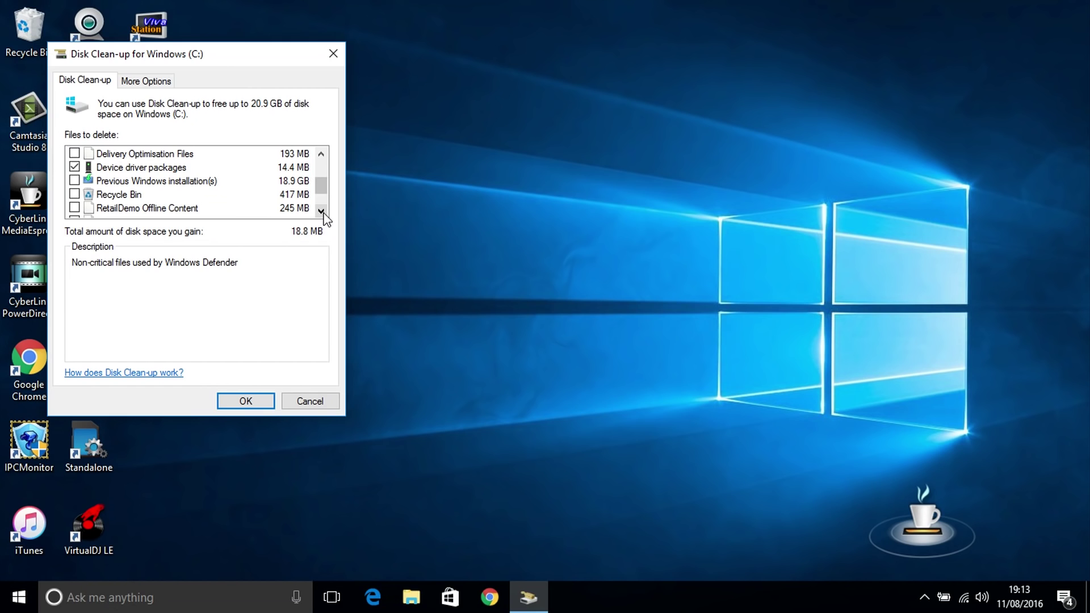
click(75, 181)
Review the remaining list and the More Options tab, then close Disk Clean-up.
click(323, 212)
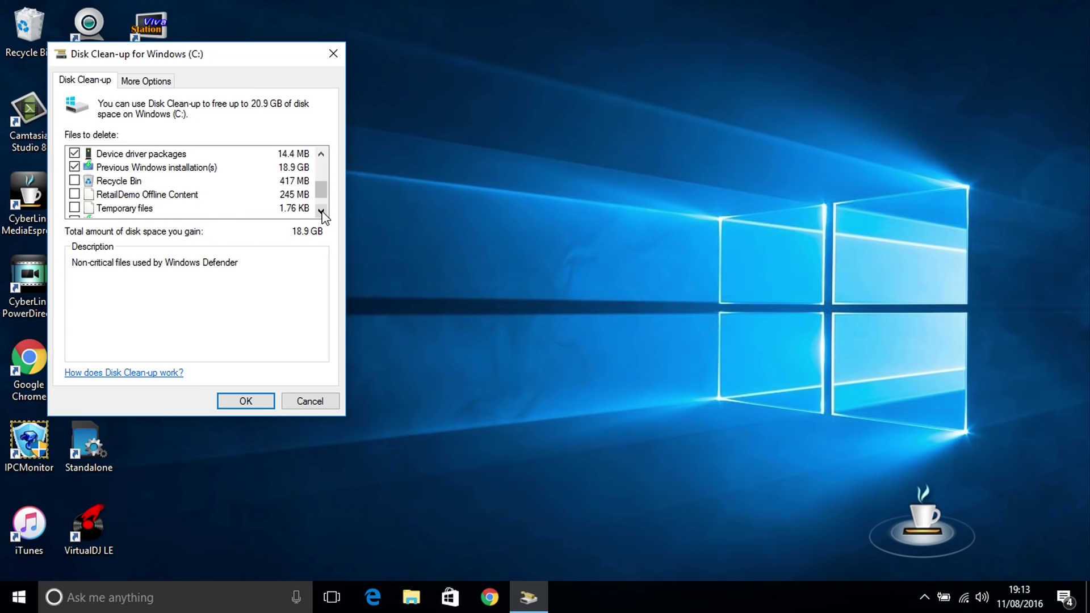
click(321, 154)
click(321, 155)
click(321, 154)
click(322, 154)
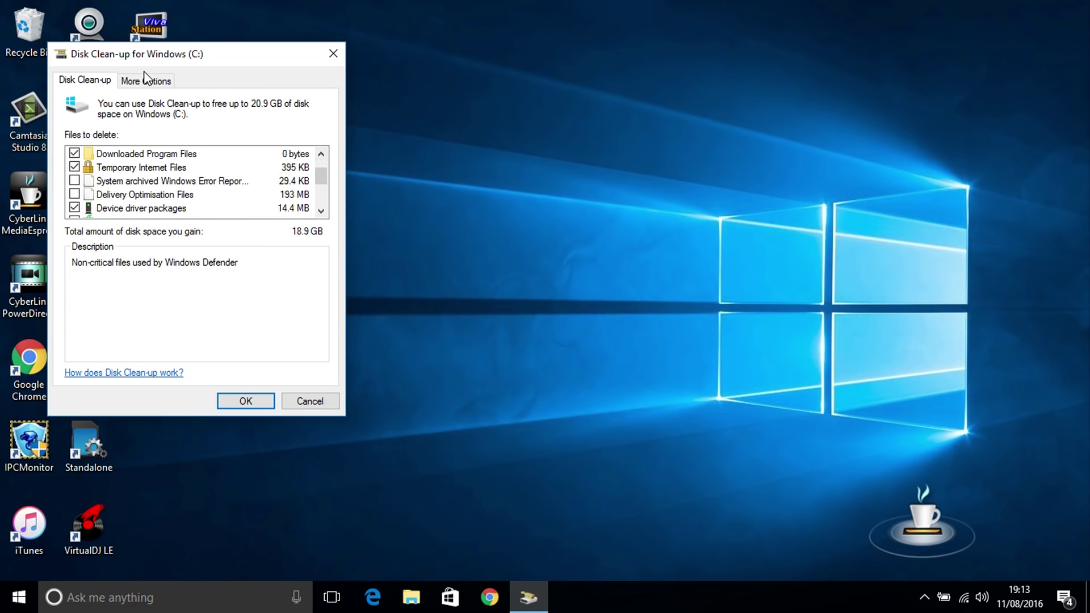
click(147, 85)
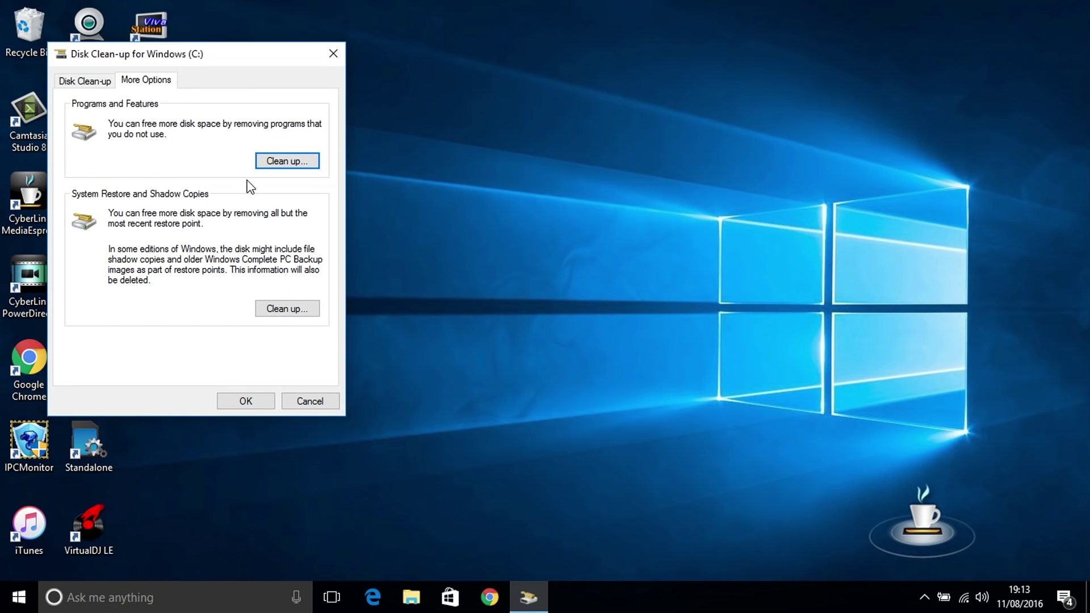
click(333, 54)
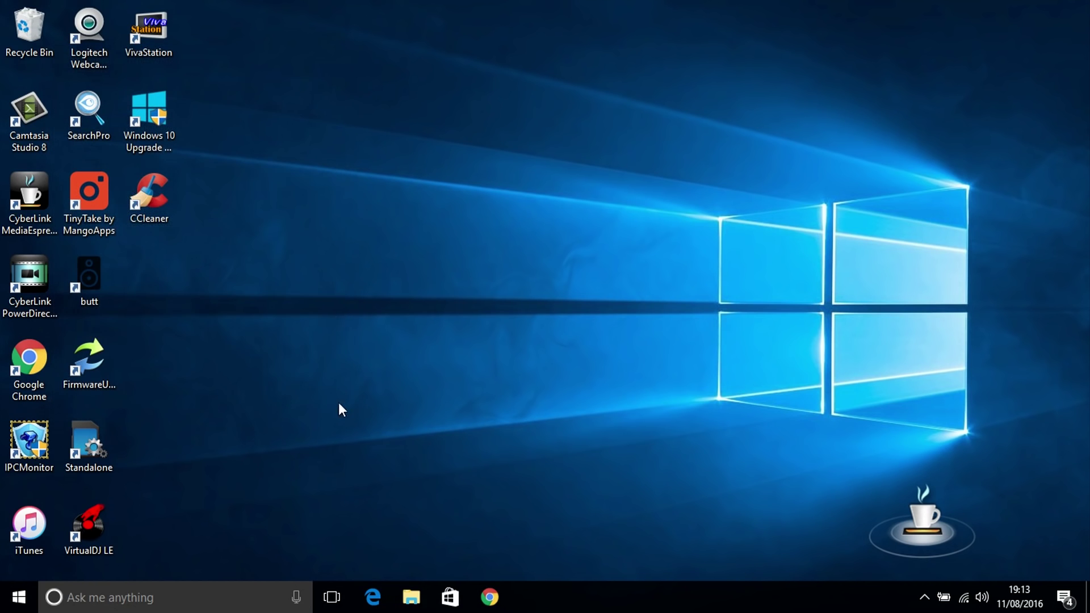
Launch CCleaner and tick Old Windows Installation under Advanced in the Windows cleaner list.
double_click(151, 219)
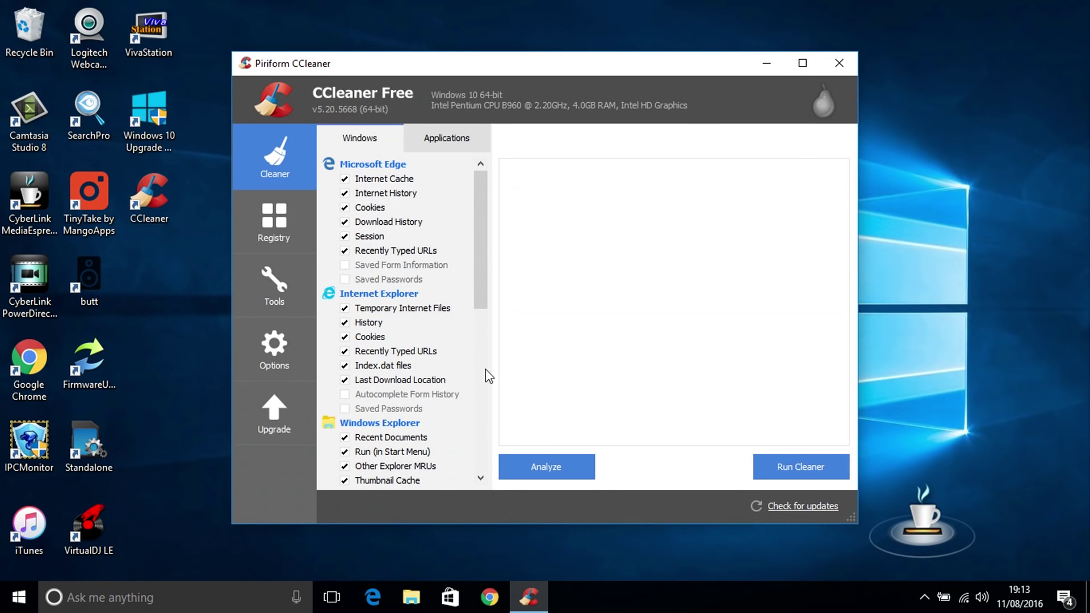
click(482, 479)
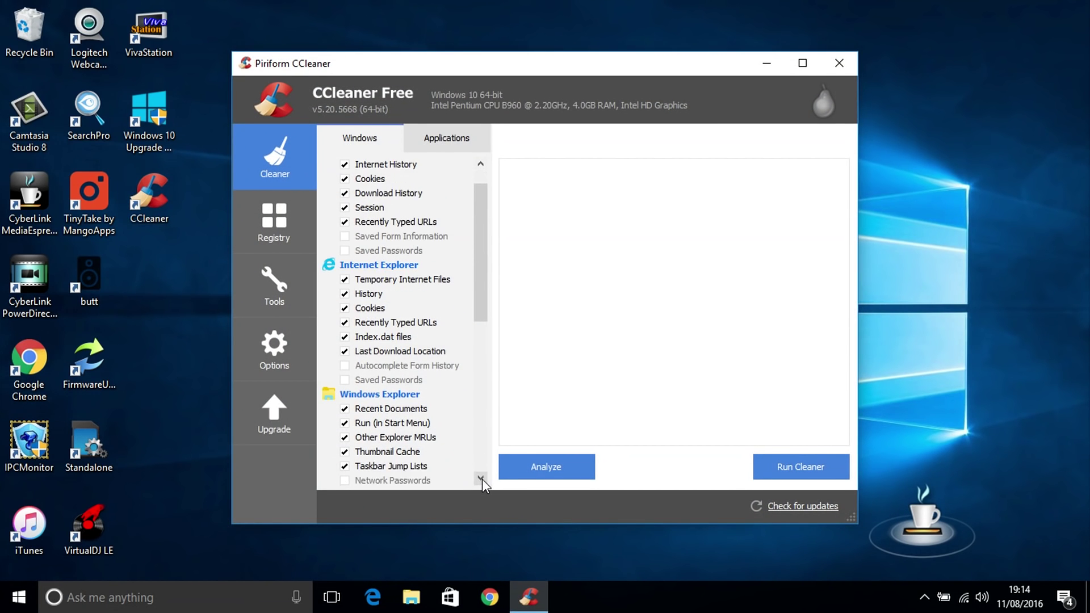
drag(482, 480, 482, 479)
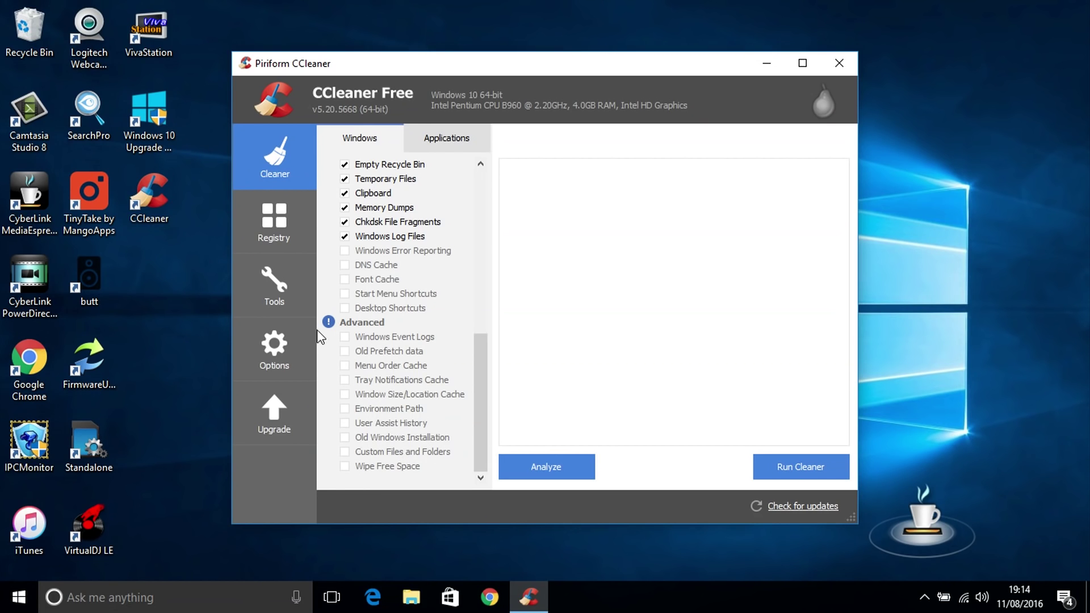
click(346, 438)
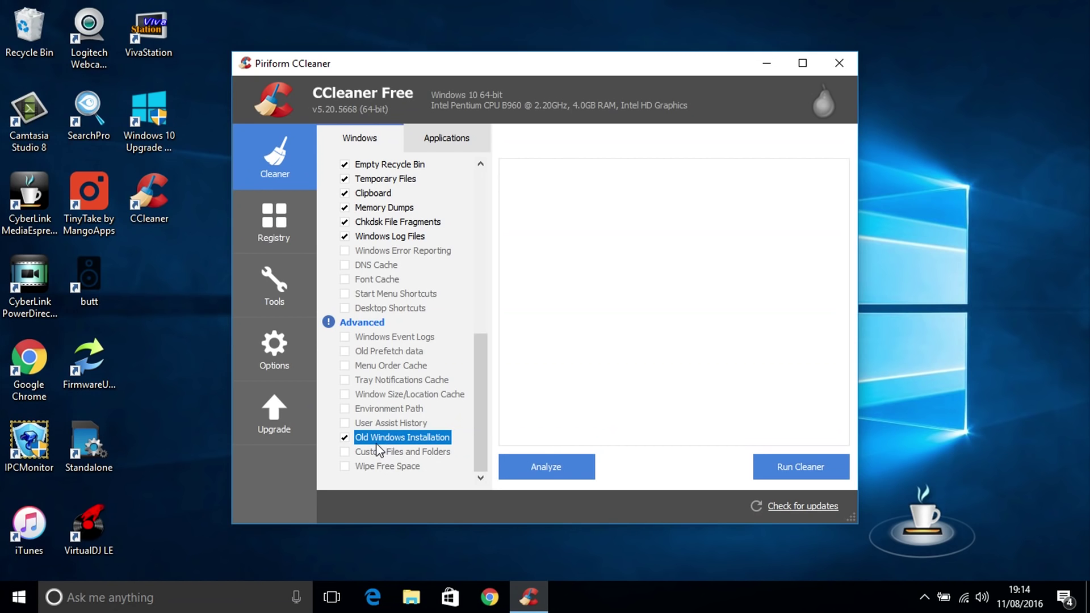